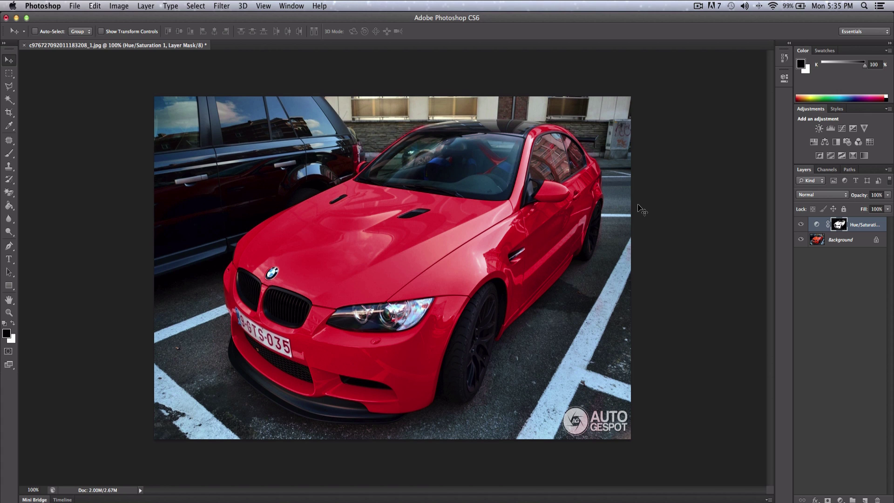
Compare the car with and without the red Hue/Saturation layer, then delete that layer
left_click(800, 225)
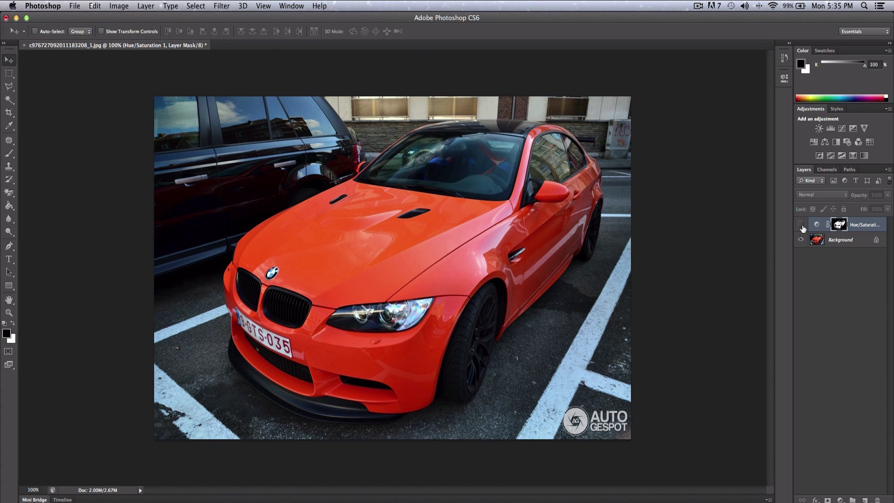
left_click(800, 225)
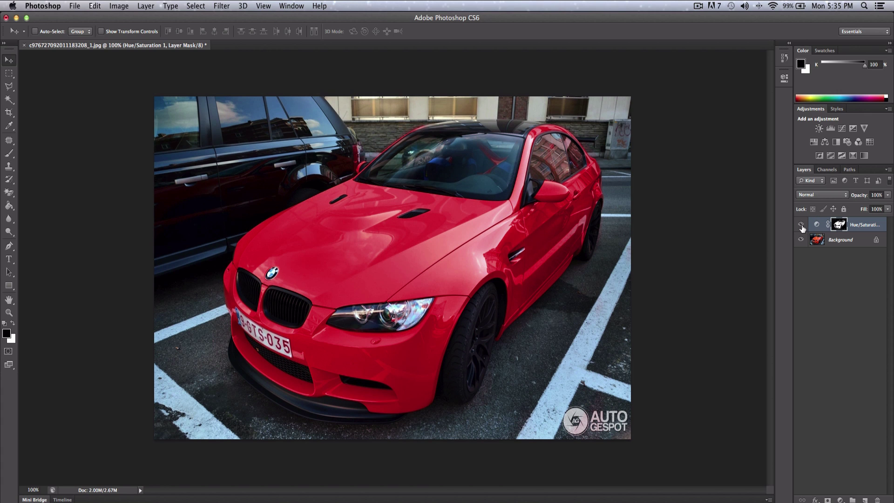
key("BackSpace")
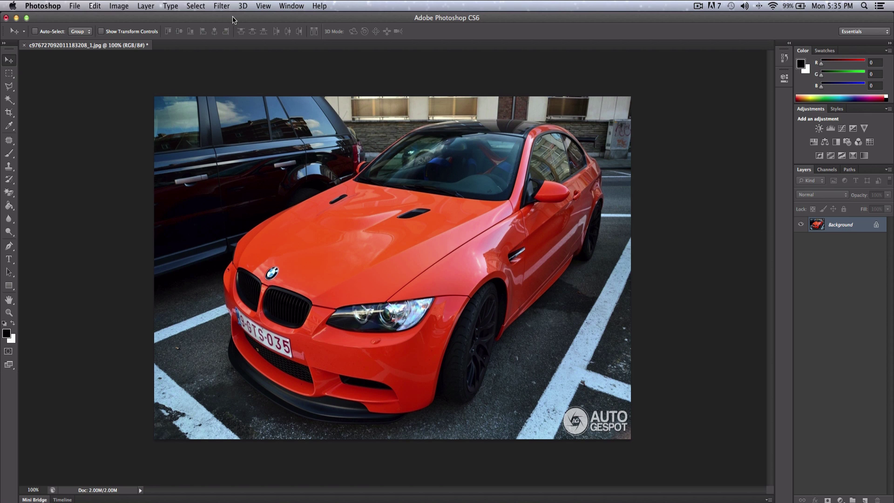
Open Select > Color Range, move the dialog clear of the car, and sample the orange paint
left_click(196, 6)
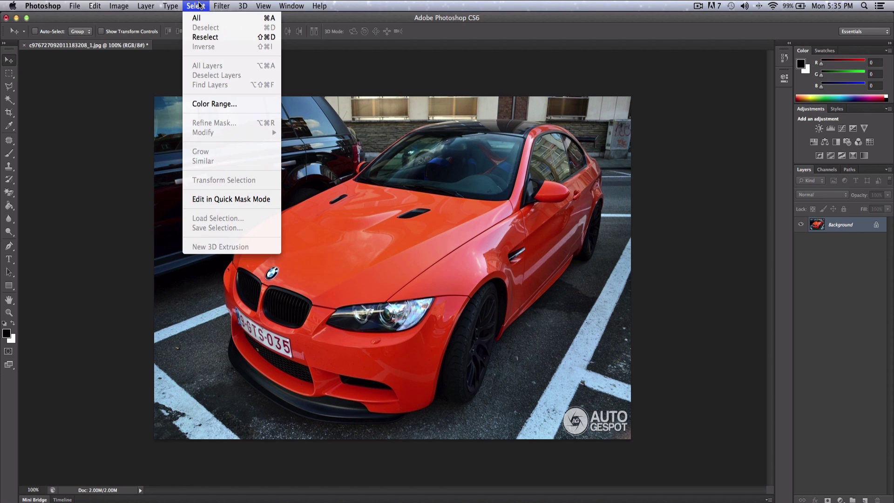
left_click(204, 105)
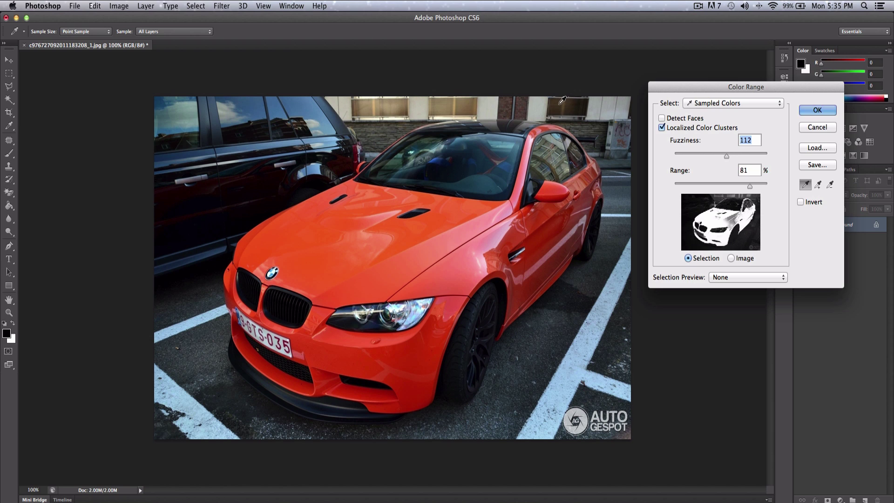
left_click_drag(675, 94, 673, 64)
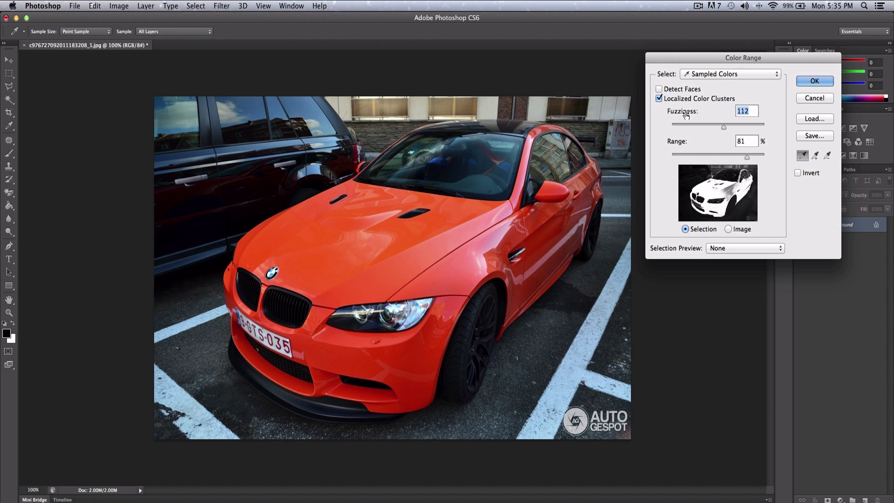
left_click(442, 218)
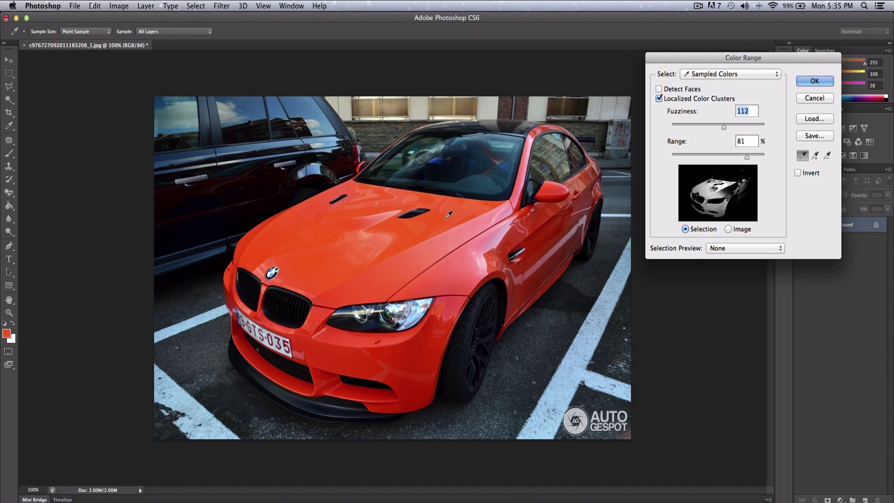
left_click(372, 239)
left_click(395, 241)
left_click(420, 244)
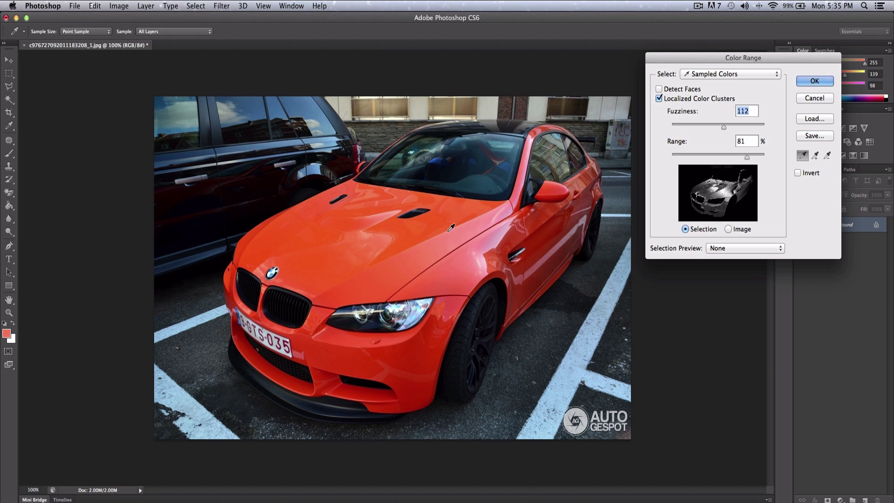
left_click(392, 218)
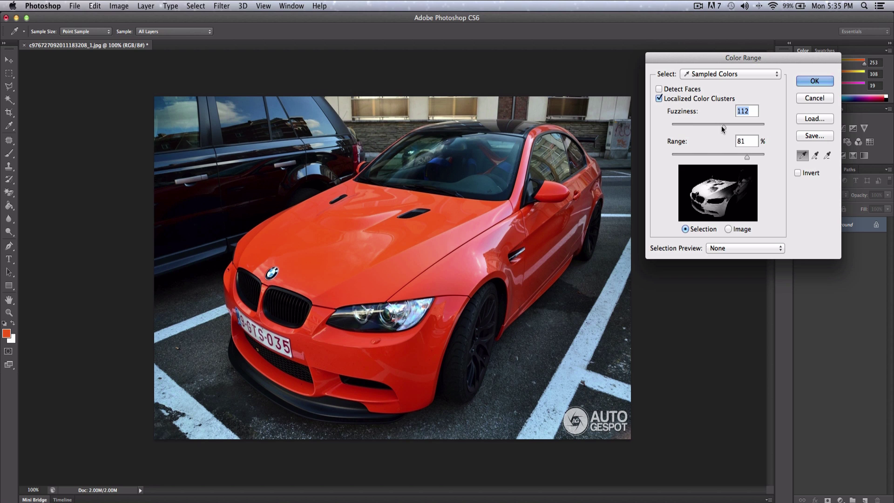
Raise Fuzziness to 149 and resample darker, lighter and hood tones across the car body
mouse_move(723, 124)
left_mouse_down()
mouse_move(753, 125)
mouse_move(714, 124)
mouse_move(740, 124)
left_mouse_up()
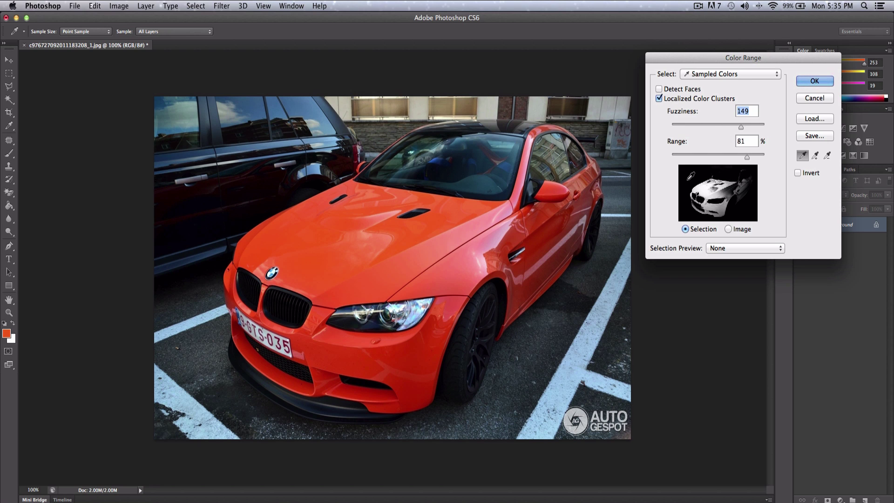
left_click(548, 229)
left_click(520, 229)
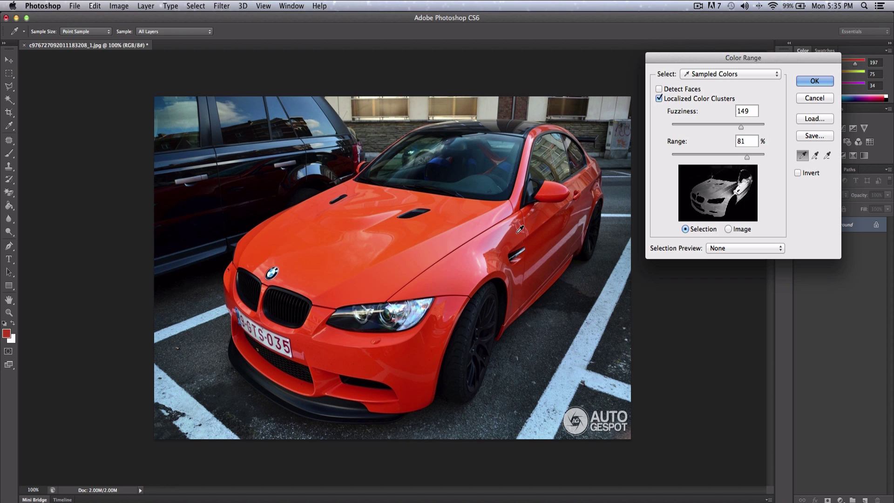
left_click(459, 235)
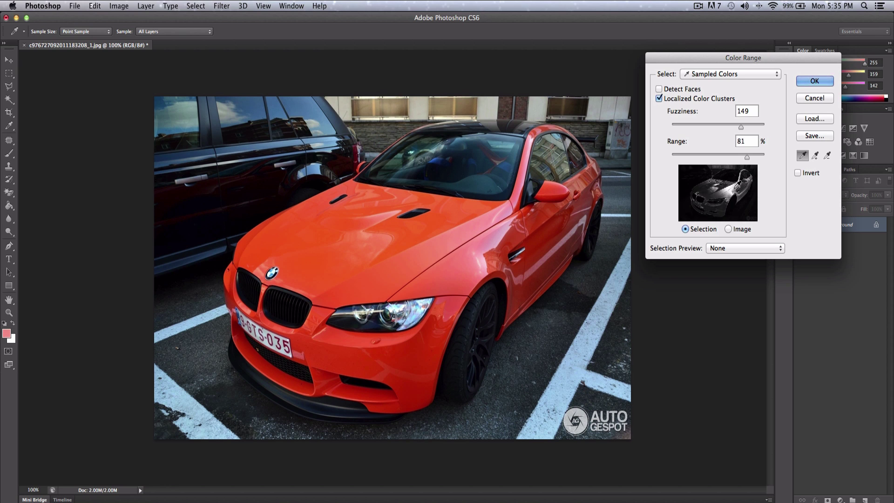
left_click(389, 233)
left_click(328, 229)
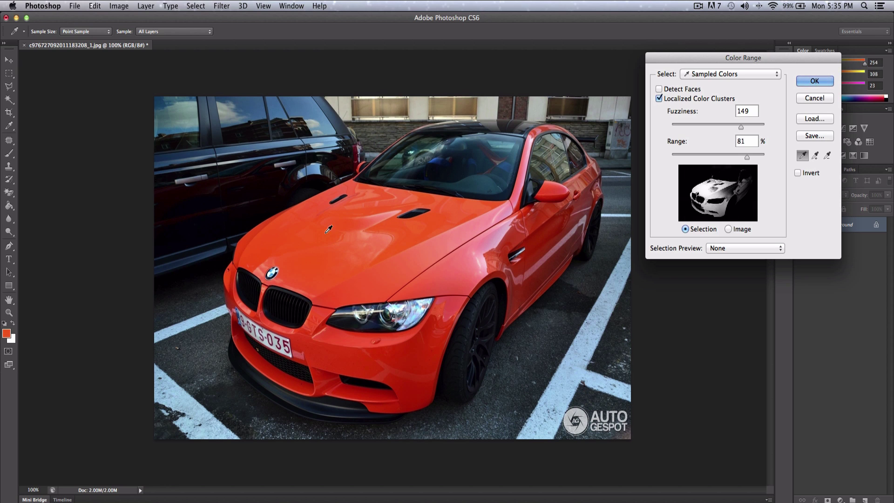
left_click(451, 217)
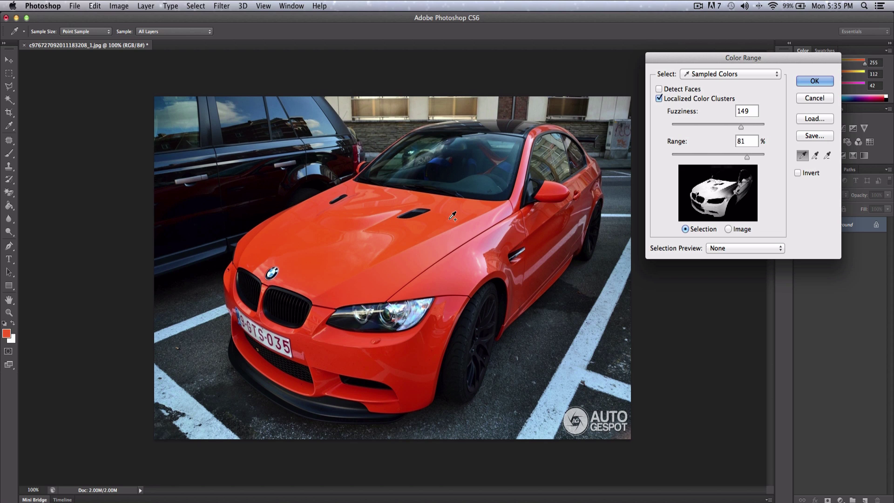
left_click(456, 234)
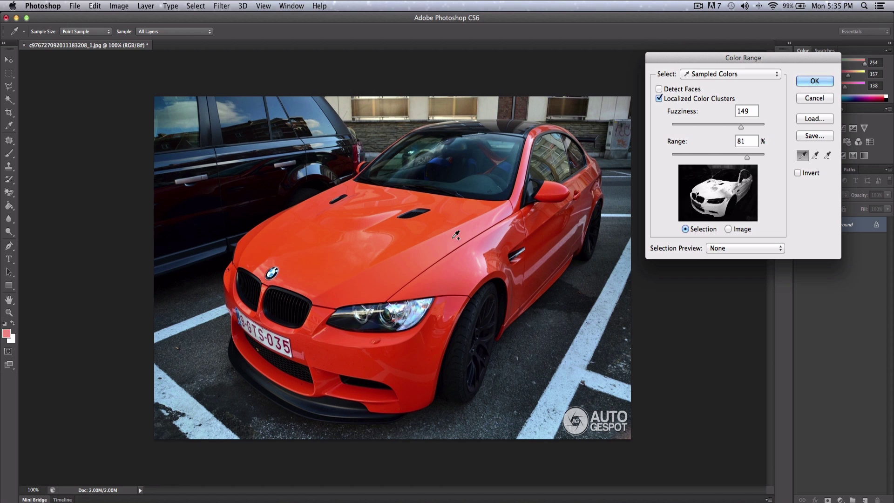
left_click(507, 222)
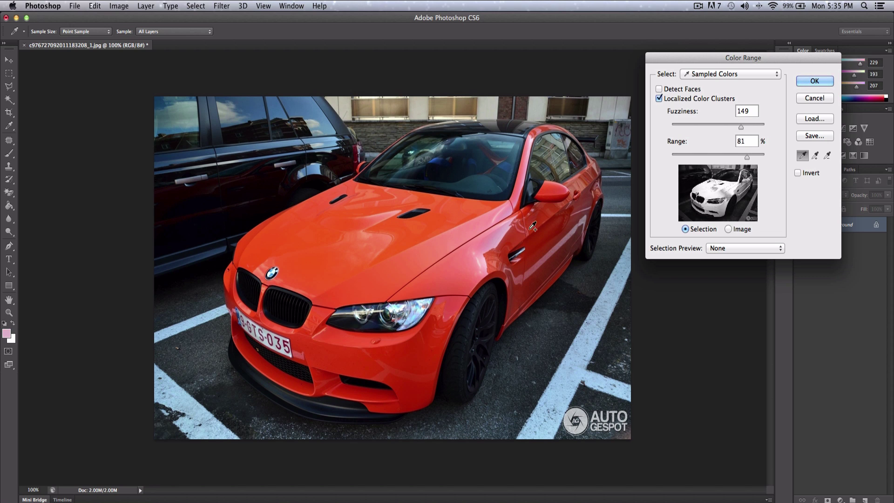
Resample the hood, set Fuzziness to 138, toggle Localized Color Clusters off and on, and set Range to 54%
left_click(428, 262)
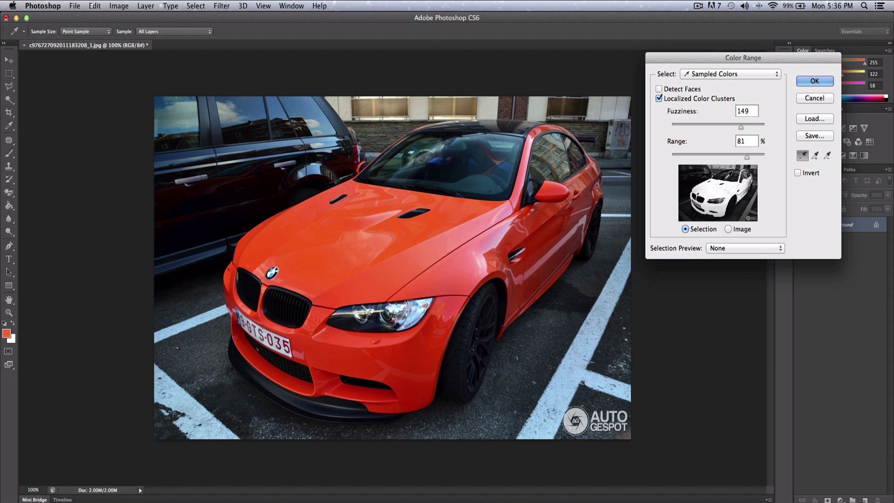
mouse_move(740, 126)
left_mouse_down()
mouse_move(694, 125)
mouse_move(749, 126)
mouse_move(721, 125)
mouse_move(733, 126)
left_mouse_up()
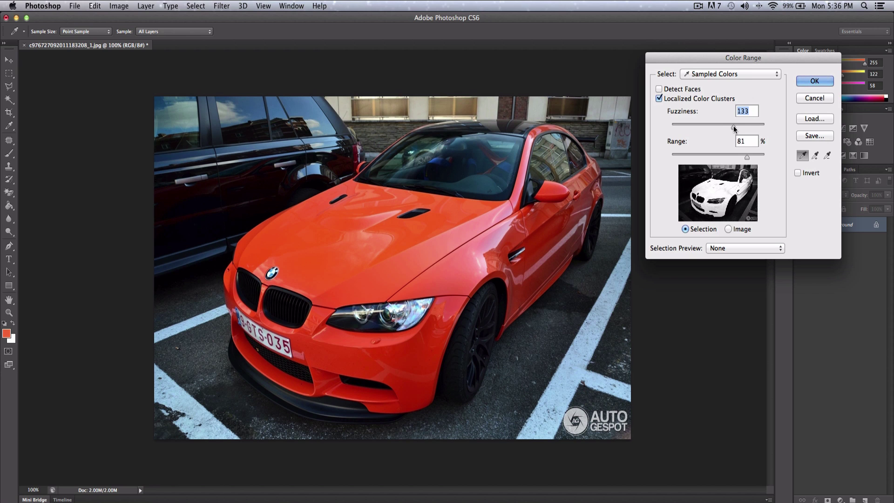
mouse_move(747, 155)
left_mouse_down()
mouse_move(726, 155)
mouse_move(741, 155)
left_mouse_up()
left_click(662, 100)
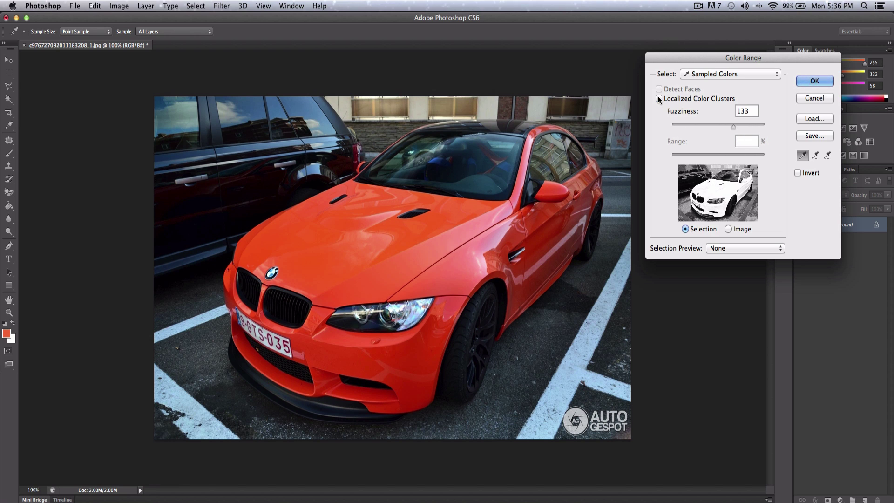
left_click(663, 98)
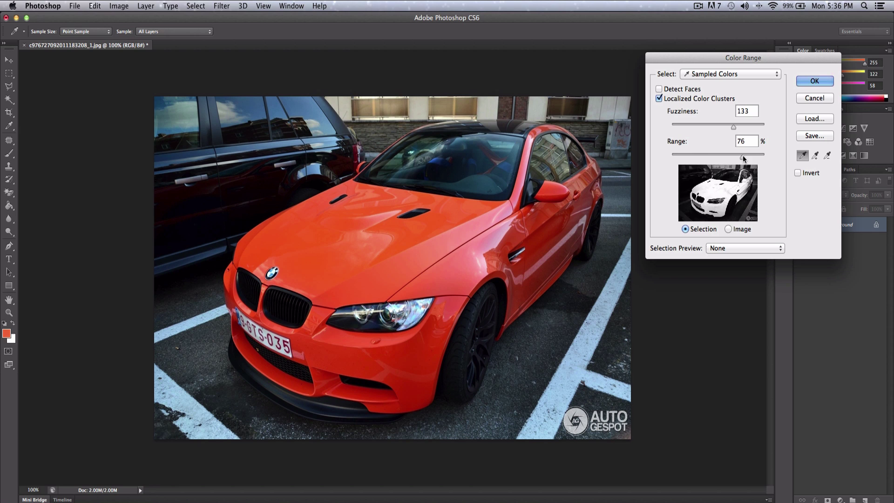
left_click_drag(742, 156, 735, 124)
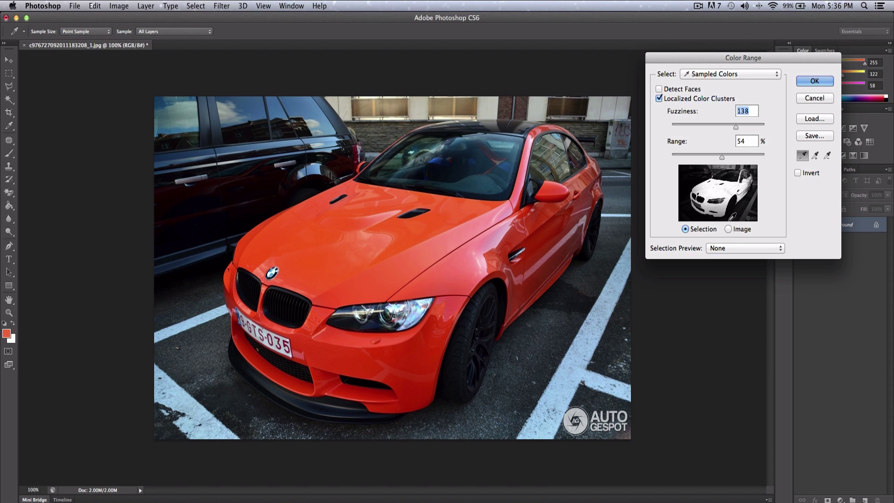
Accept the Color Range selection and add a Hue/Saturation adjustment layer masked to the car
left_click(824, 83)
key("v")
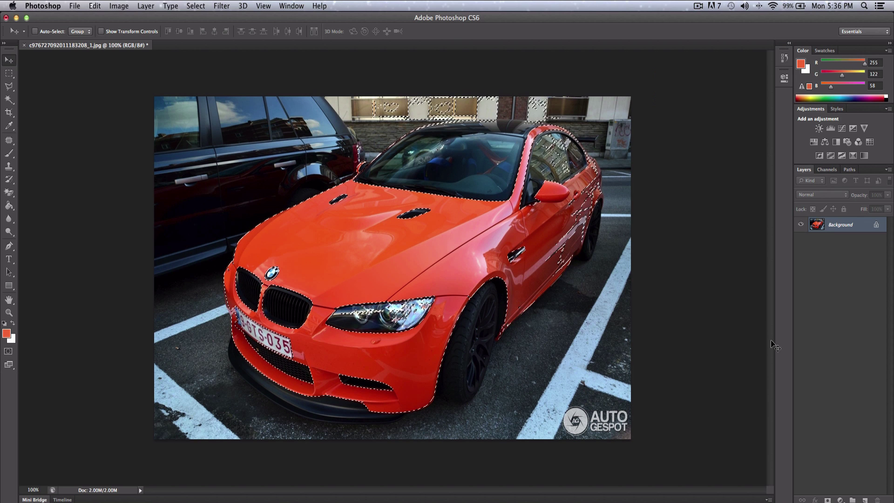
left_click(840, 499)
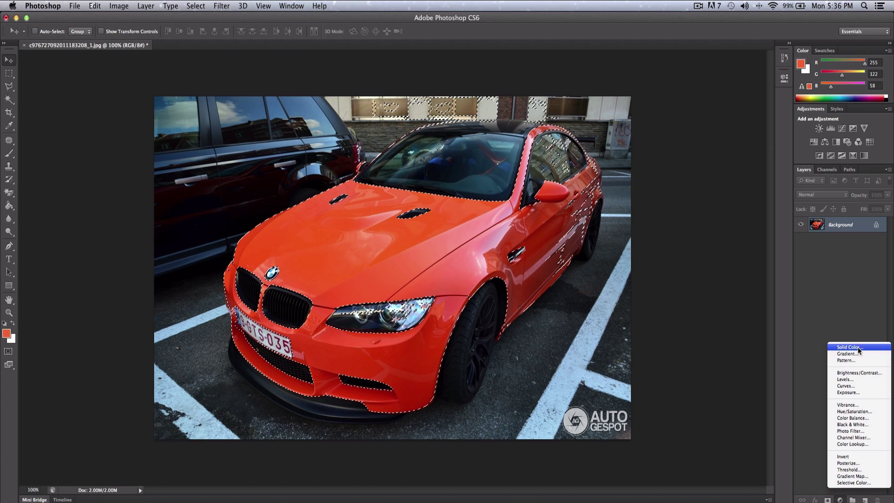
left_click(853, 411)
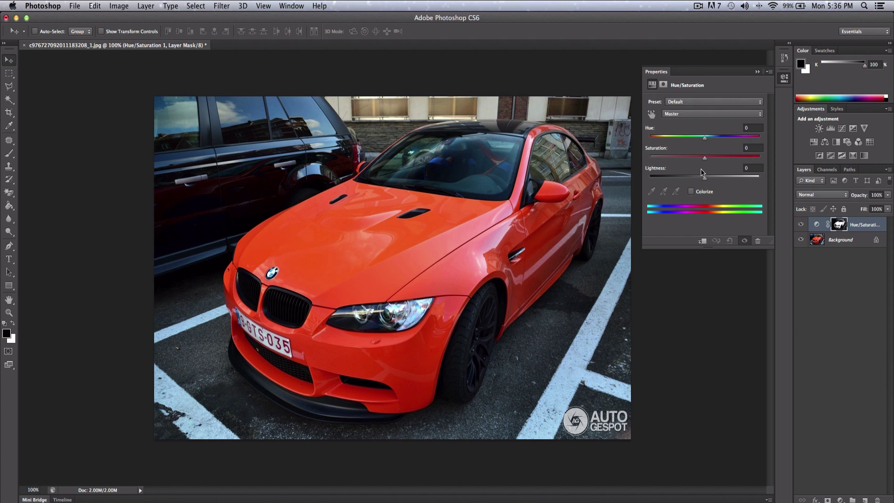
Enable Colorize and adjust the Hue and Saturation sliders to tint the car body
left_click(690, 192)
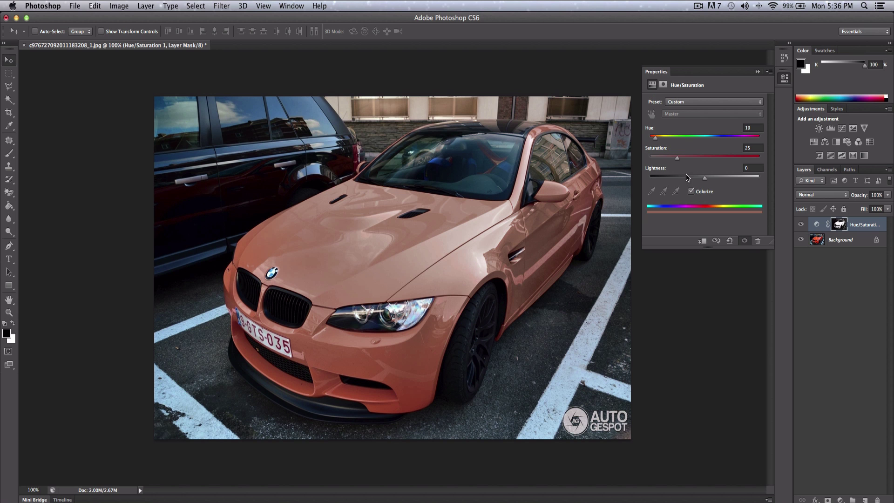
left_click_drag(655, 141, 636, 141)
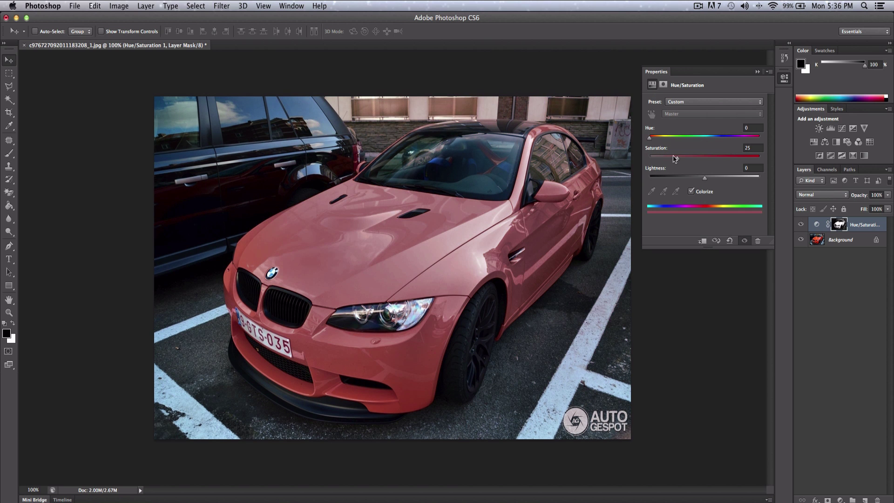
left_click_drag(679, 161, 726, 159)
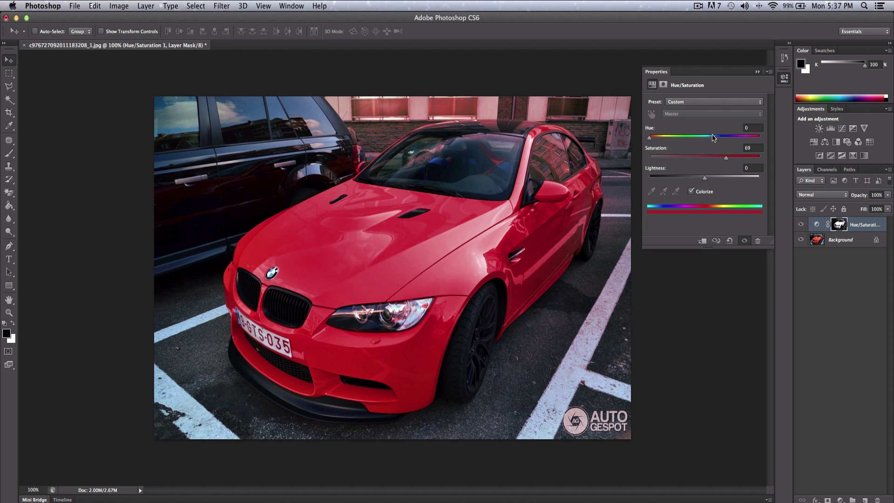
Set the tint to Hue 47, Saturation 85 and Lightness 0, then close the Properties panel
left_click_drag(727, 160, 664, 140)
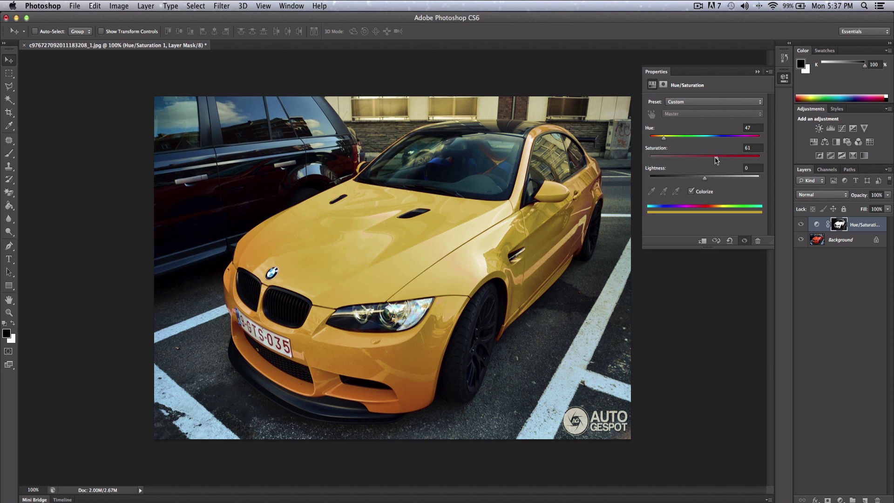
left_click_drag(717, 158, 738, 161)
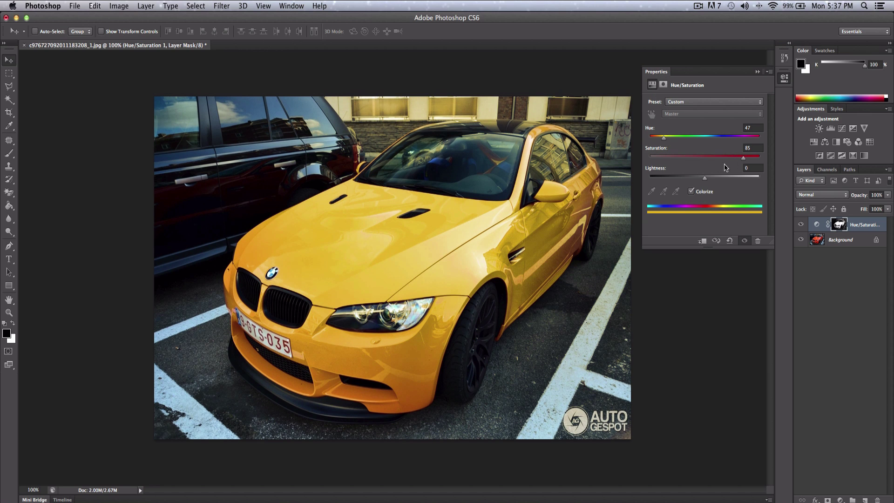
left_click_drag(707, 182, 709, 180)
left_click(761, 167)
type("0")
key("Return")
left_click(758, 72)
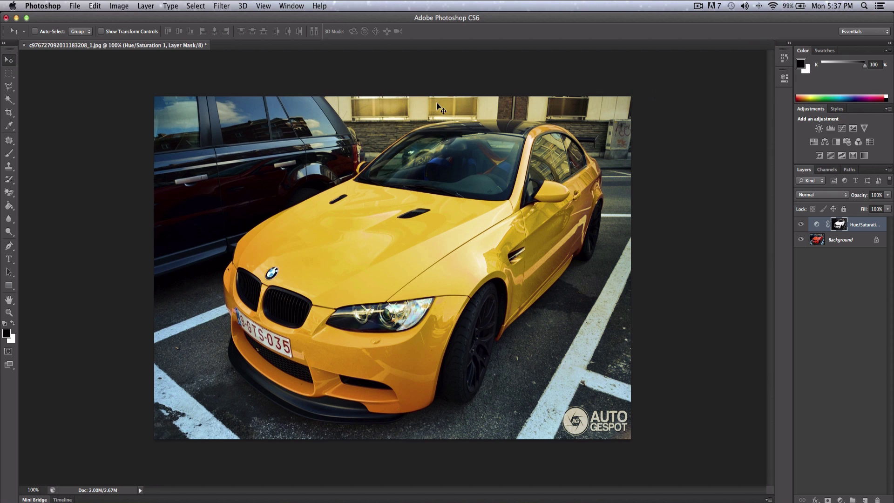
Toggle the yellow tint off and on to compare, then select the standard Brush tool
left_click(800, 223)
left_click(800, 224)
key("b")
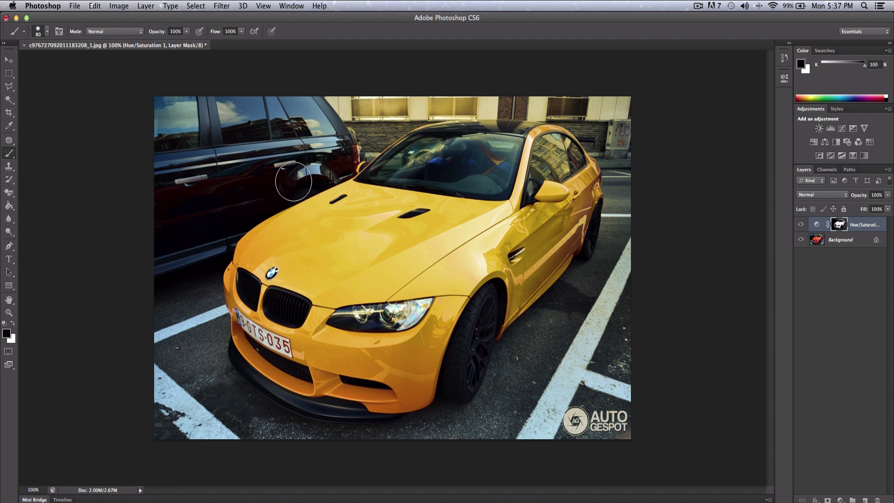
left_click(7, 158)
left_click(31, 154)
Paint black on the mask over the building strip and rear-wheel asphalt, then hide the tint
mouse_move(596, 98)
left_mouse_down()
mouse_move(459, 95)
mouse_move(368, 103)
mouse_move(330, 119)
left_mouse_up()
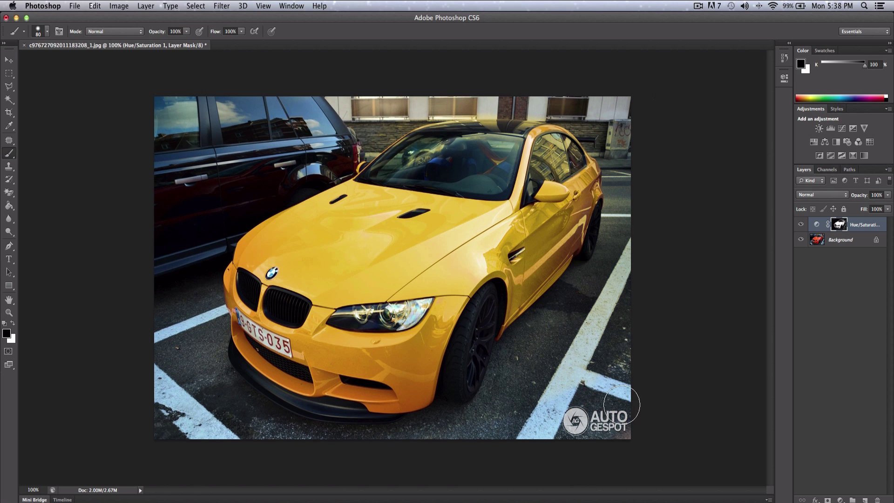
mouse_move(620, 279)
left_mouse_down()
mouse_move(566, 342)
mouse_move(590, 290)
mouse_move(531, 358)
mouse_move(544, 340)
mouse_move(521, 348)
mouse_move(508, 369)
mouse_move(579, 340)
mouse_move(635, 282)
mouse_move(585, 308)
mouse_move(631, 255)
mouse_move(627, 198)
mouse_move(628, 264)
mouse_move(620, 144)
mouse_move(618, 157)
mouse_move(569, 103)
mouse_move(511, 96)
mouse_move(408, 101)
mouse_move(368, 127)
mouse_move(426, 98)
mouse_move(511, 88)
mouse_move(463, 101)
mouse_move(541, 102)
mouse_move(488, 128)
mouse_move(502, 113)
mouse_move(489, 147)
mouse_move(503, 143)
mouse_move(485, 167)
mouse_move(411, 163)
mouse_move(475, 126)
mouse_move(446, 147)
left_mouse_up()
key("bracketleft")
key("bracketleft")
key("bracketleft")
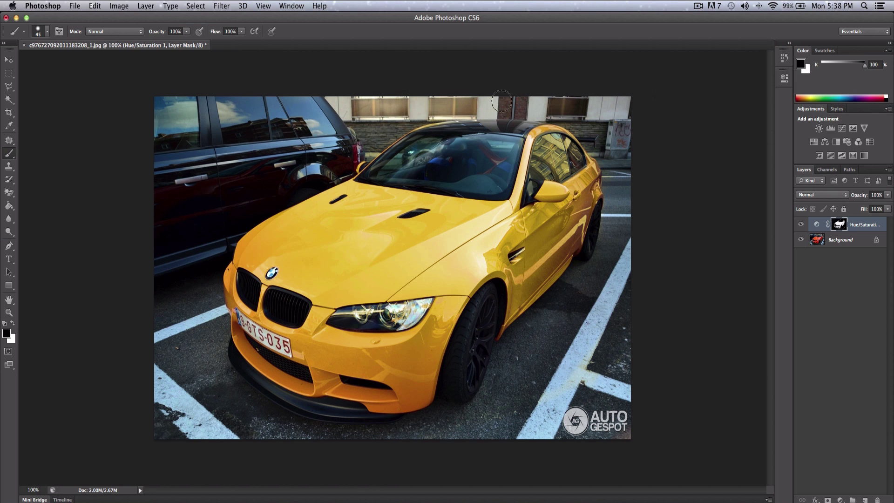
left_click(800, 225)
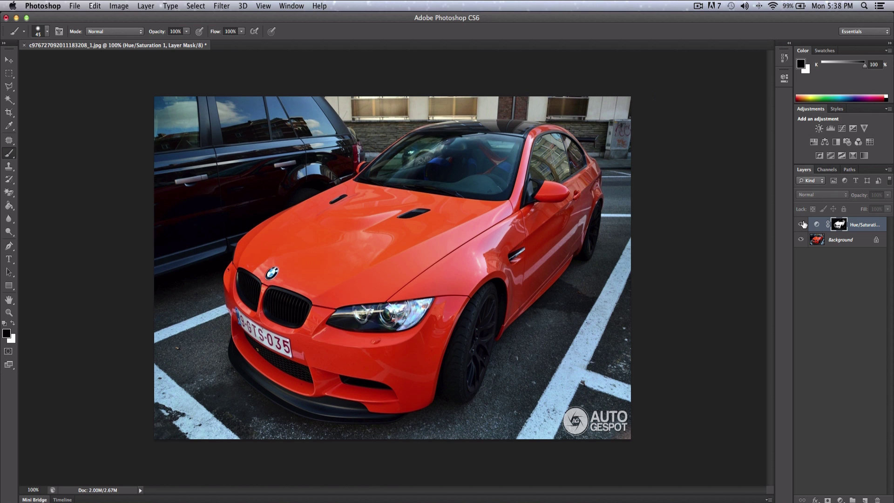